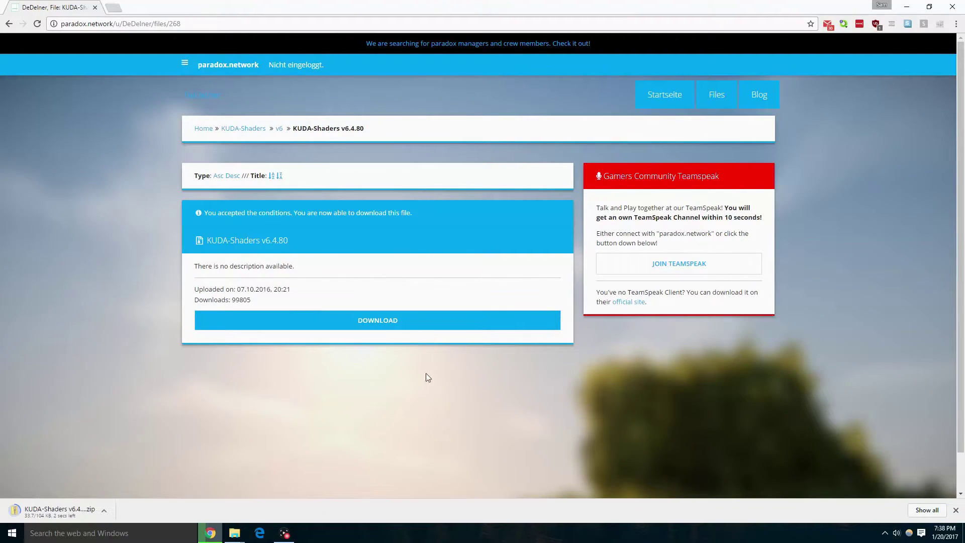
Step: Extract KUDA-Shaders v6.4.80.zip into the Downloads folder with the option to show extracted files turned off
mouse_move(234, 533)
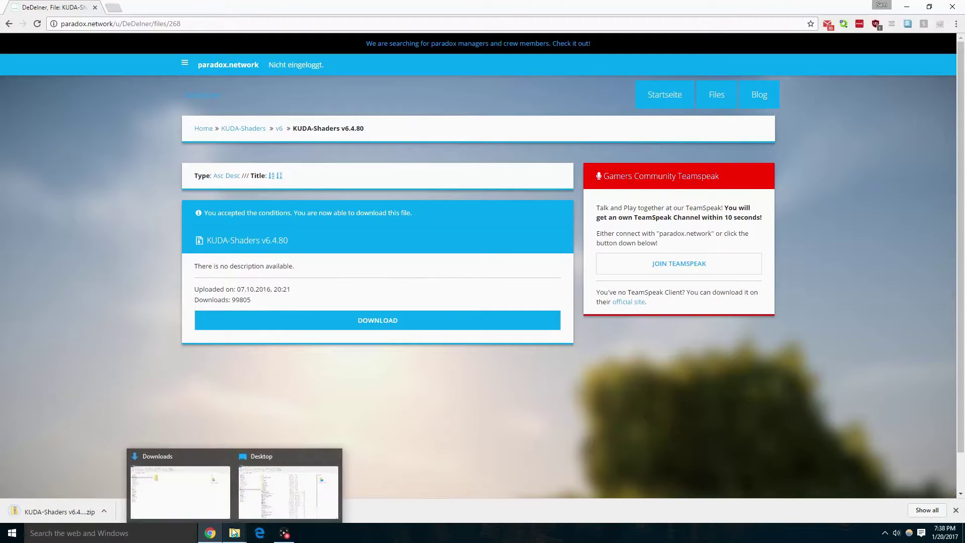
click(198, 500)
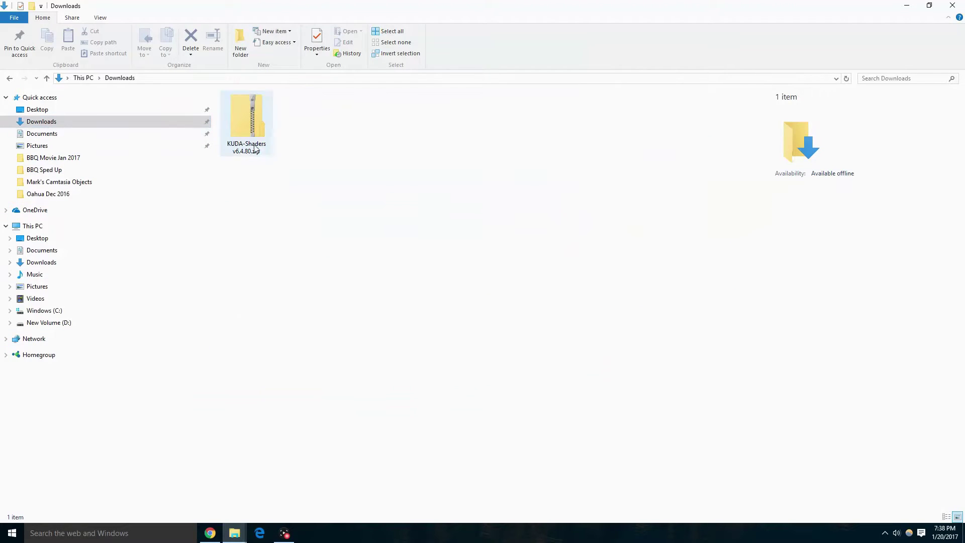
drag(324, 171, 268, 147)
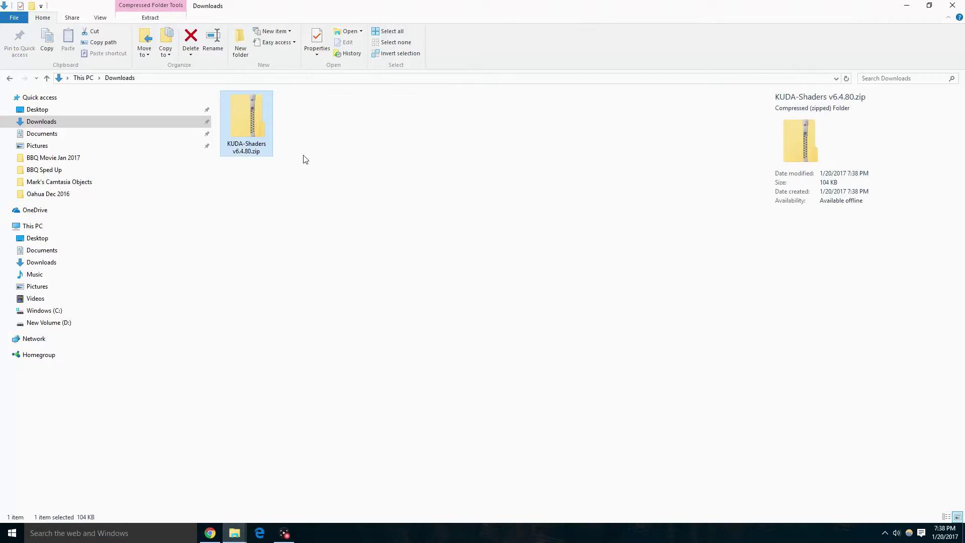
right_click(248, 122)
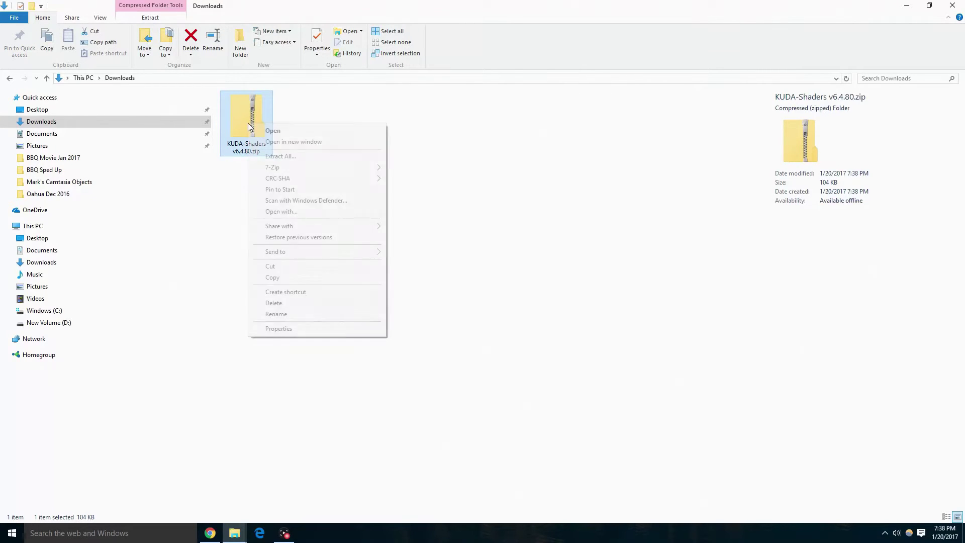
click(264, 158)
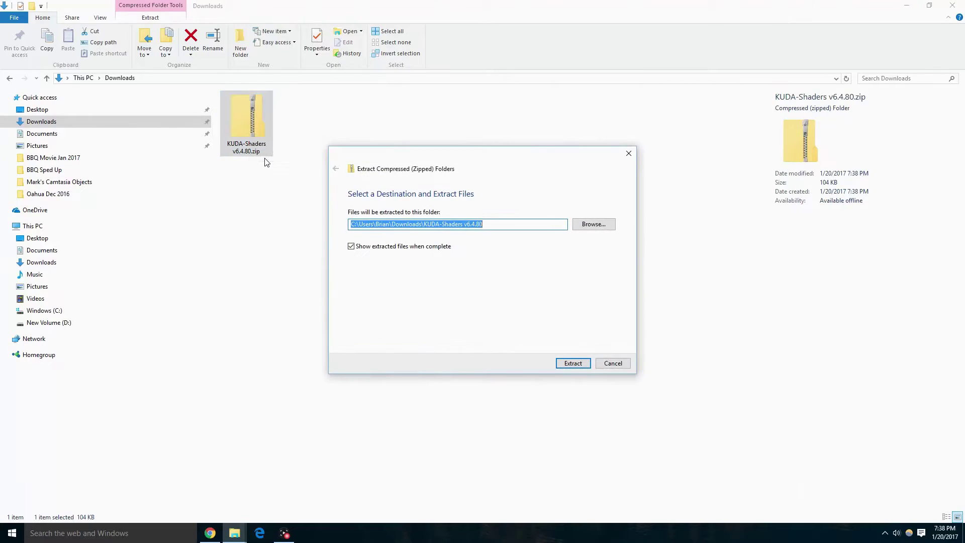
click(411, 248)
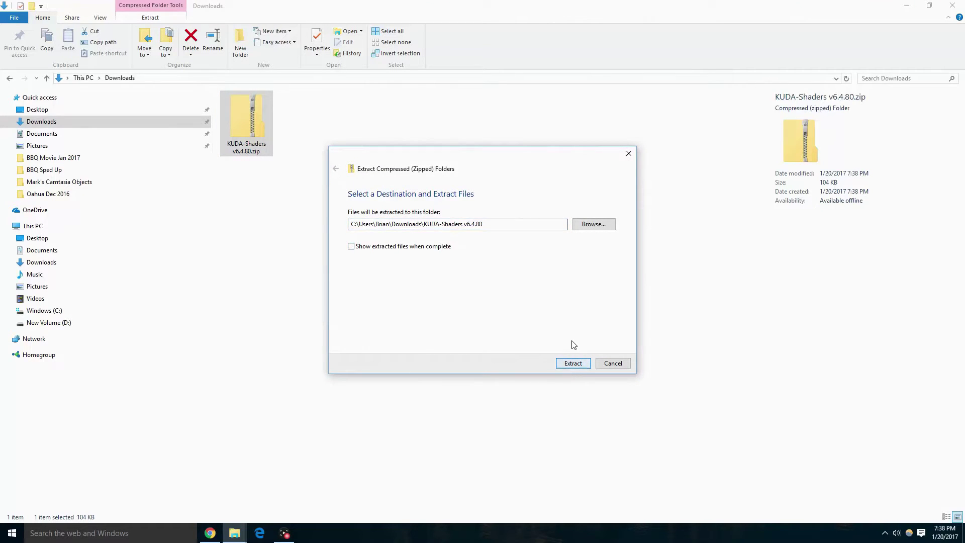
click(573, 363)
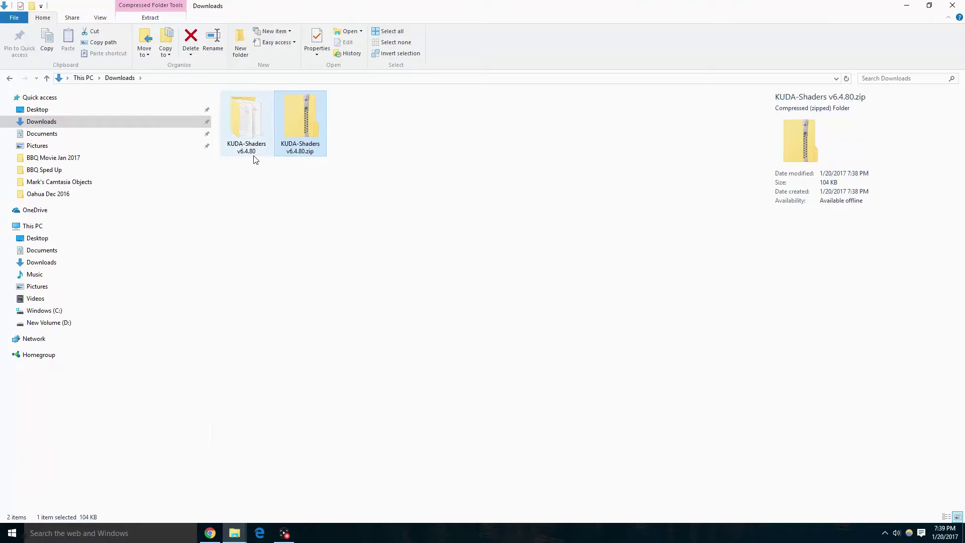
Step: Copy the extracted KUDA-Shaders v6.4.80 folder from Downloads
click(254, 159)
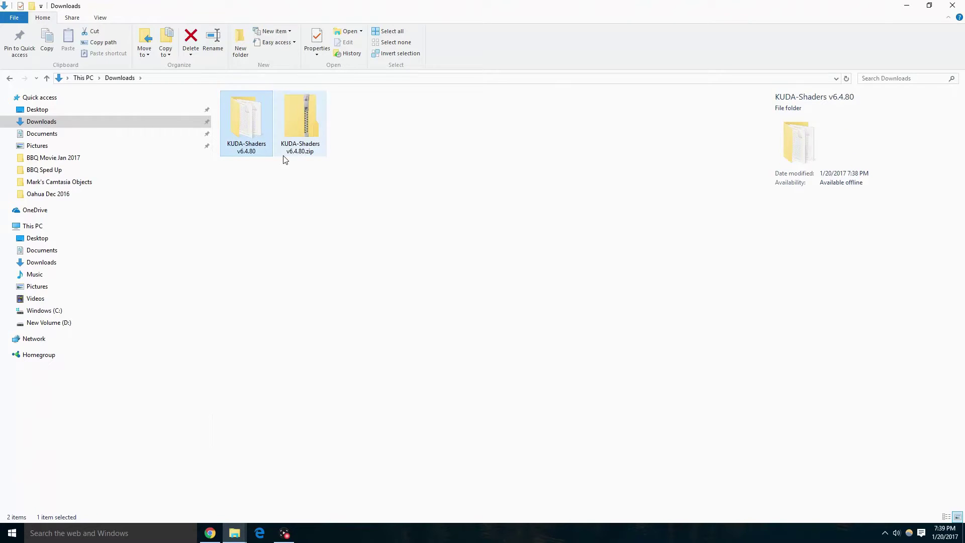
right_click(255, 145)
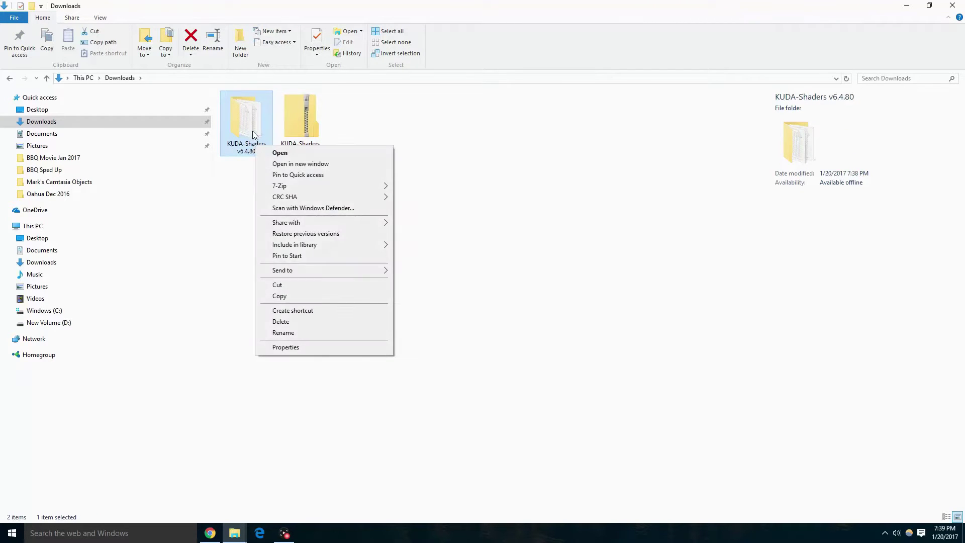
click(301, 297)
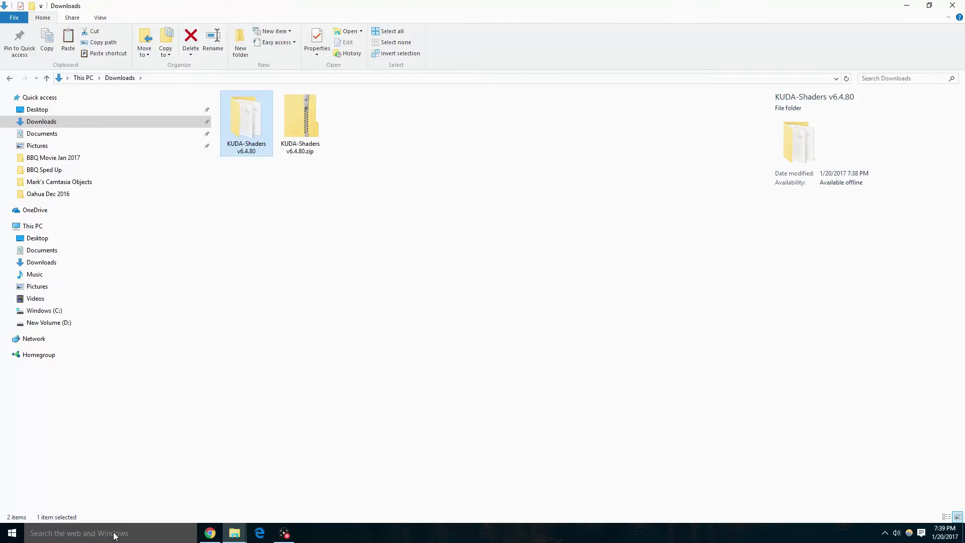
Step: Open the Roaming folder by searching Windows for %appdata%
click(115, 534)
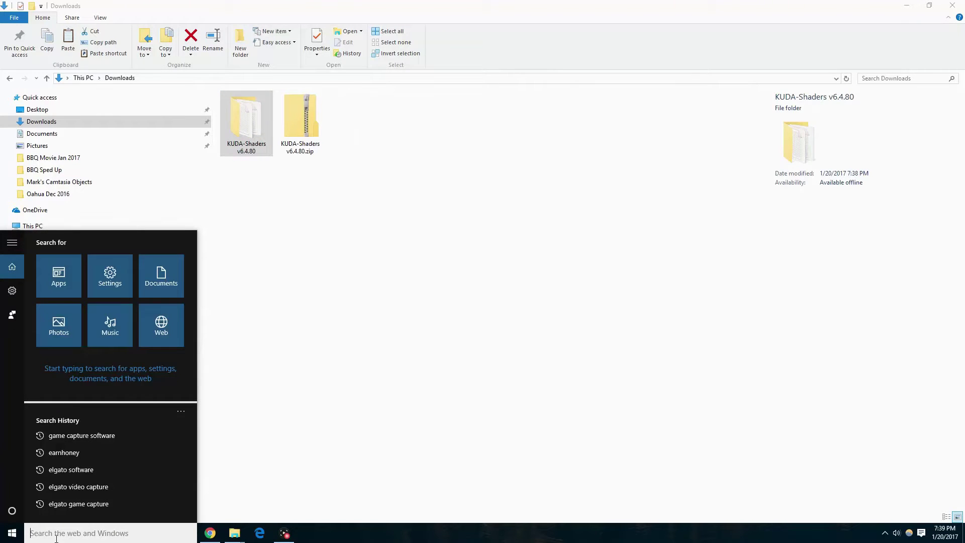
text(%appdata%)
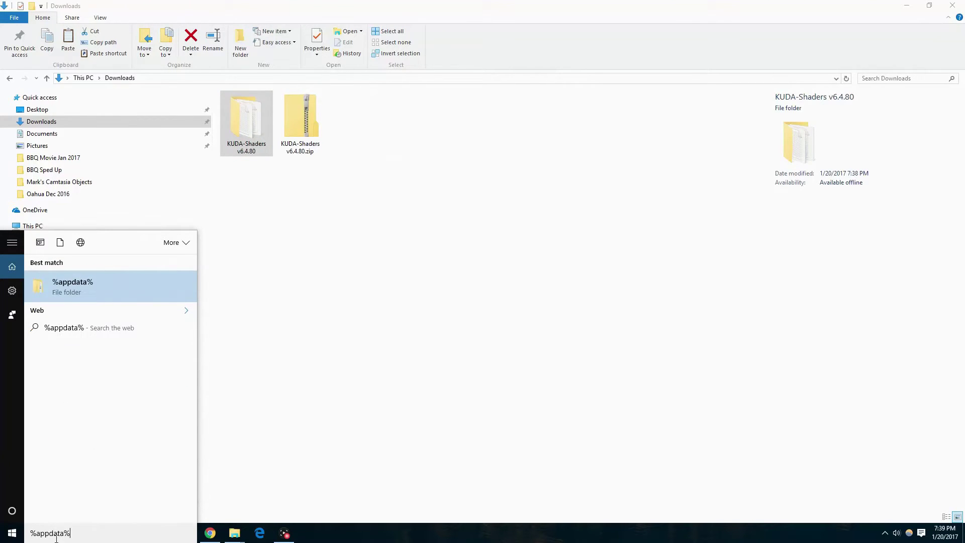
key(Return)
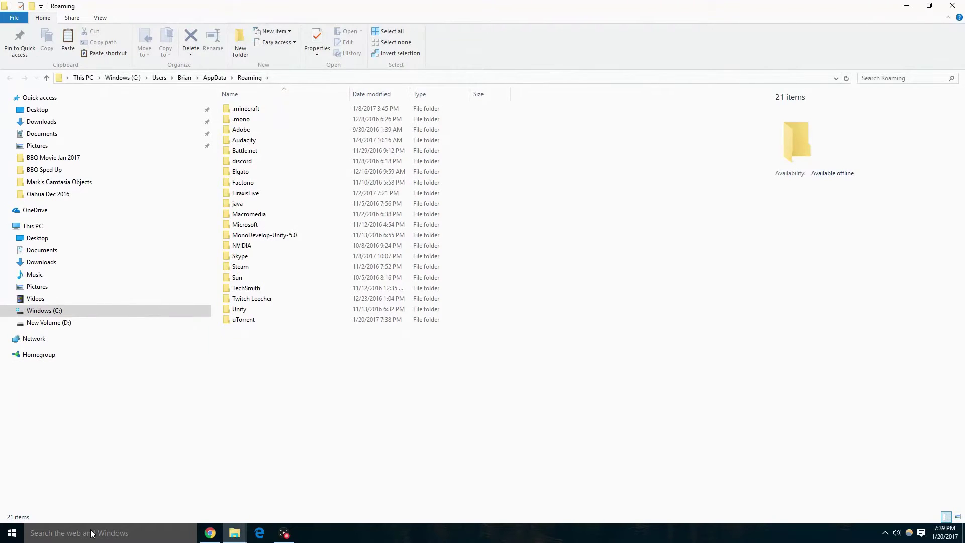
Step: Open the Roaming folder with the Run command %appdata%
key(super+r)
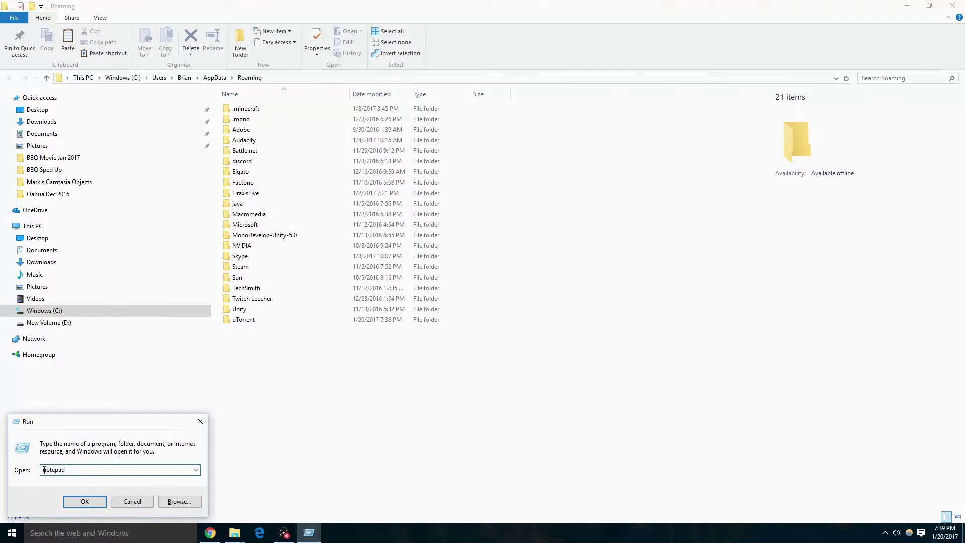
text(%appdata%)
key(Return)
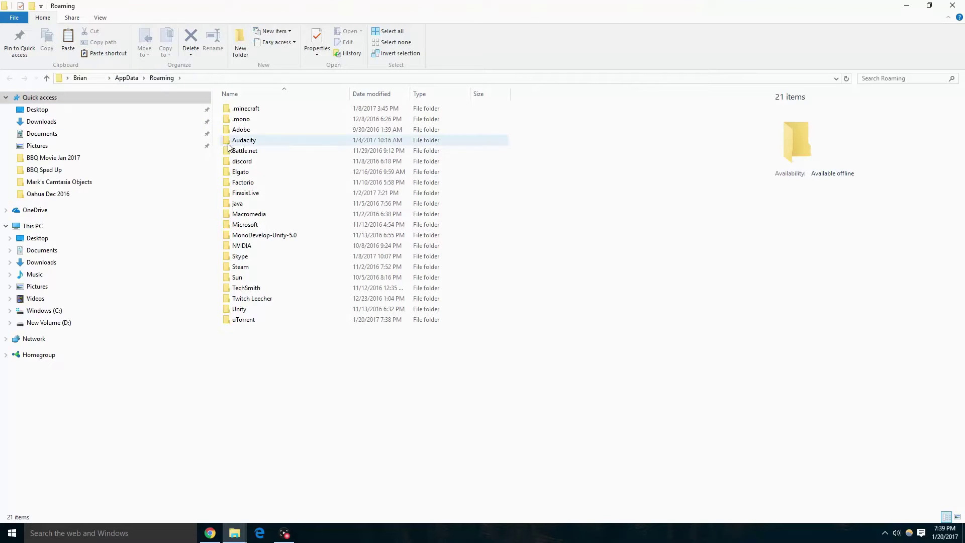
Step: Paste the copied shader folder into the shaderpacks folder inside .minecraft
double_click(246, 111)
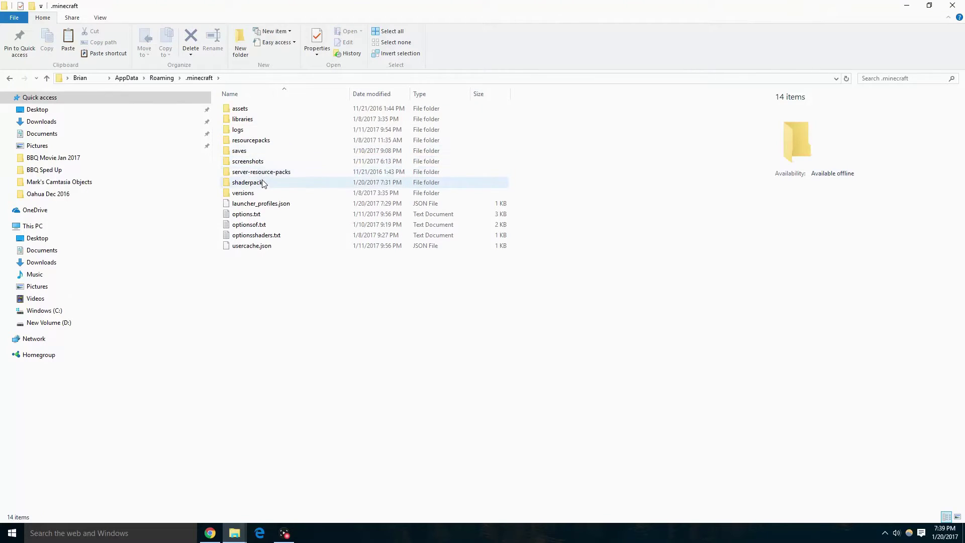
double_click(263, 183)
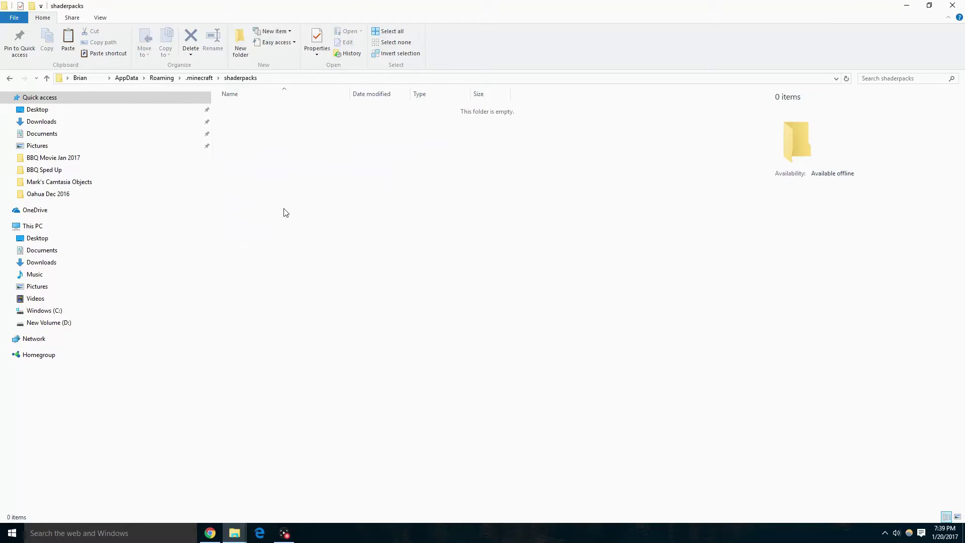
right_click(412, 195)
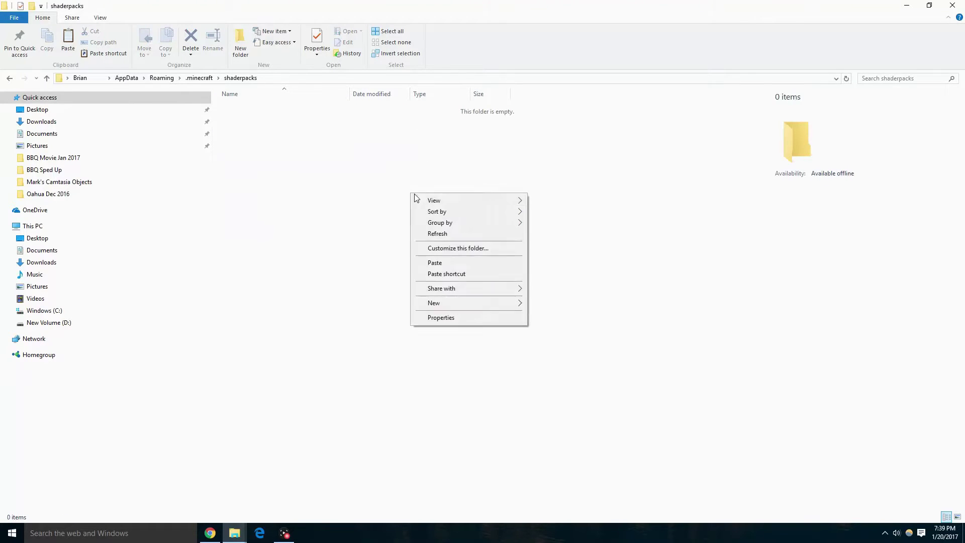
click(457, 263)
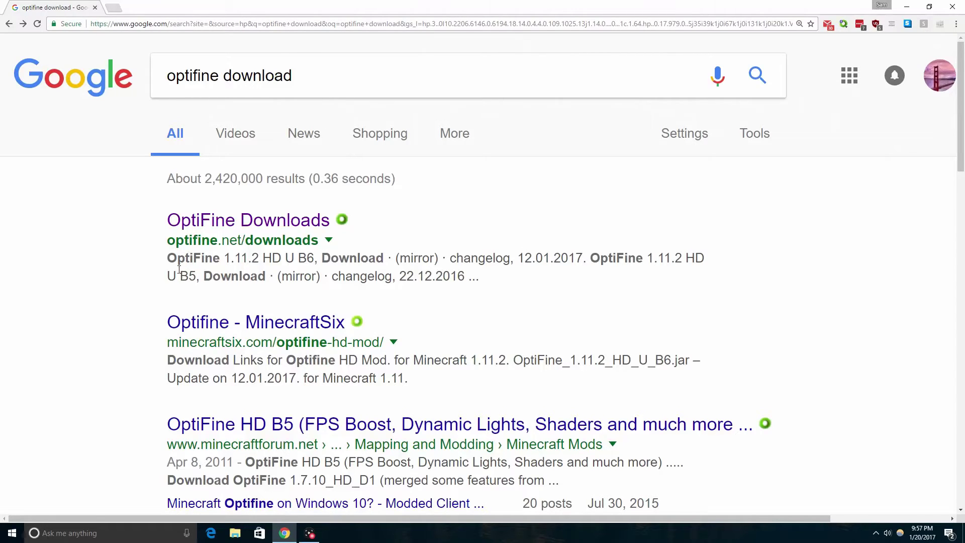
Step: Download OptiFine 1.11.2 HD U B6 from the OptiFine downloads site and keep the jar file
drag(169, 240, 238, 240)
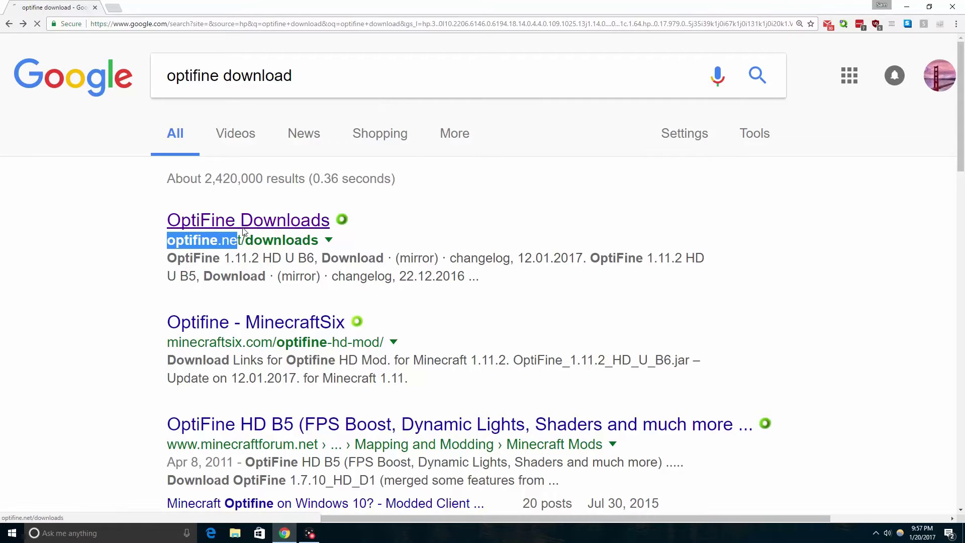
click(242, 225)
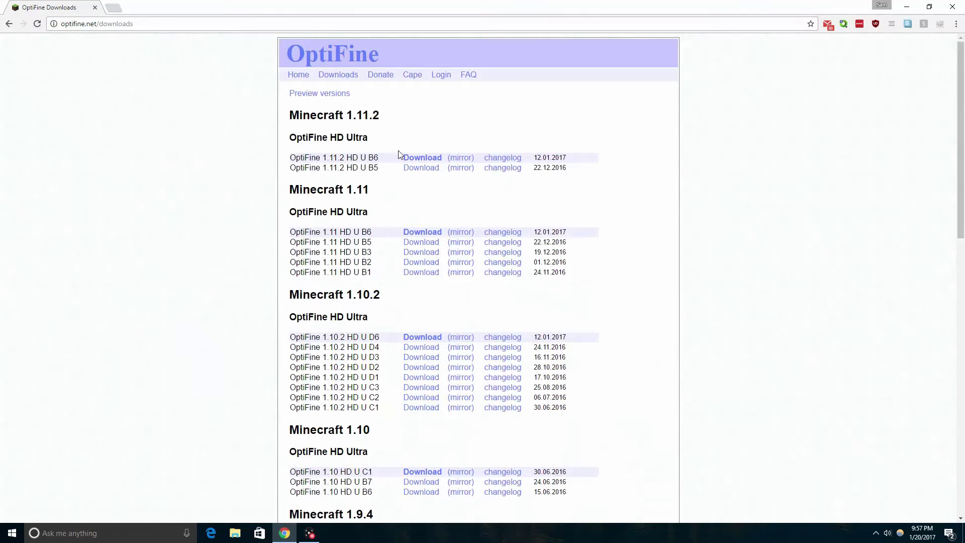
click(418, 159)
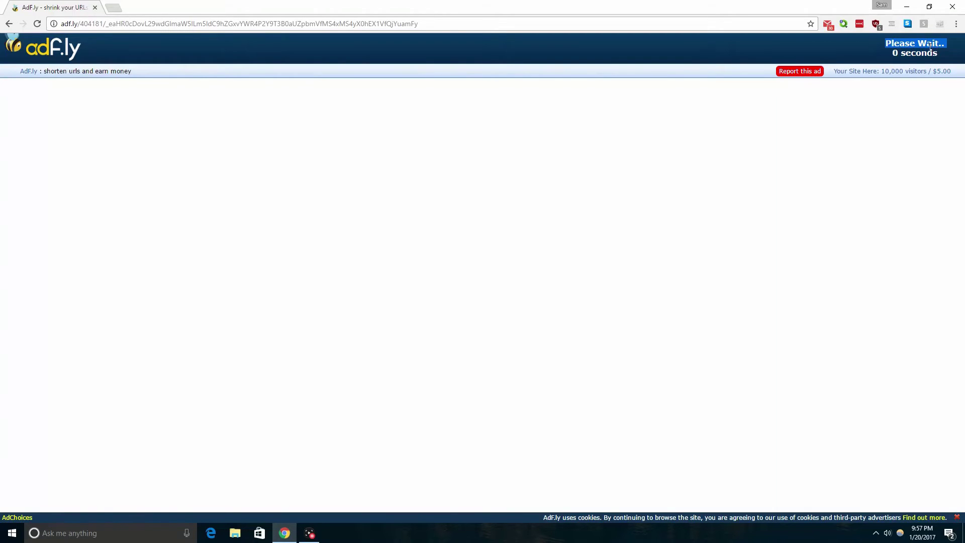
click(919, 49)
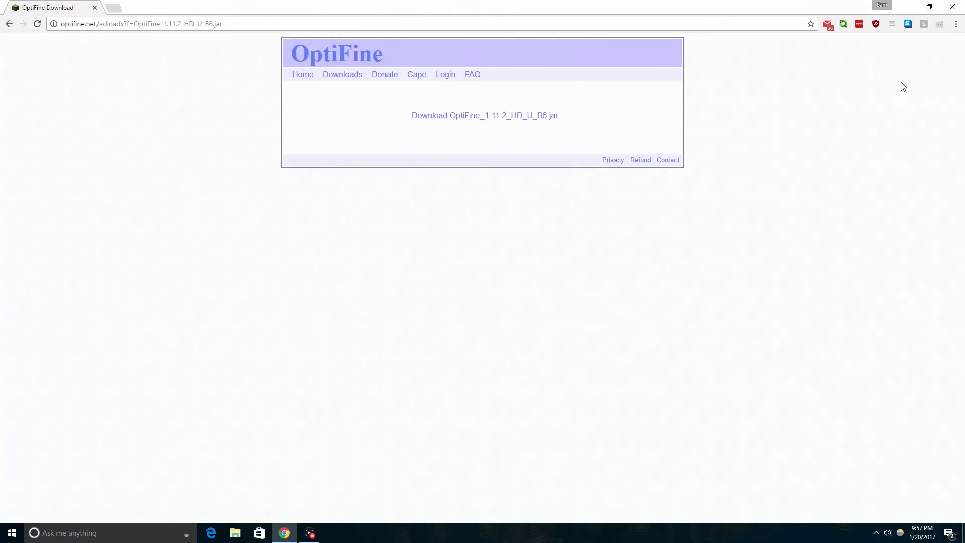
click(518, 115)
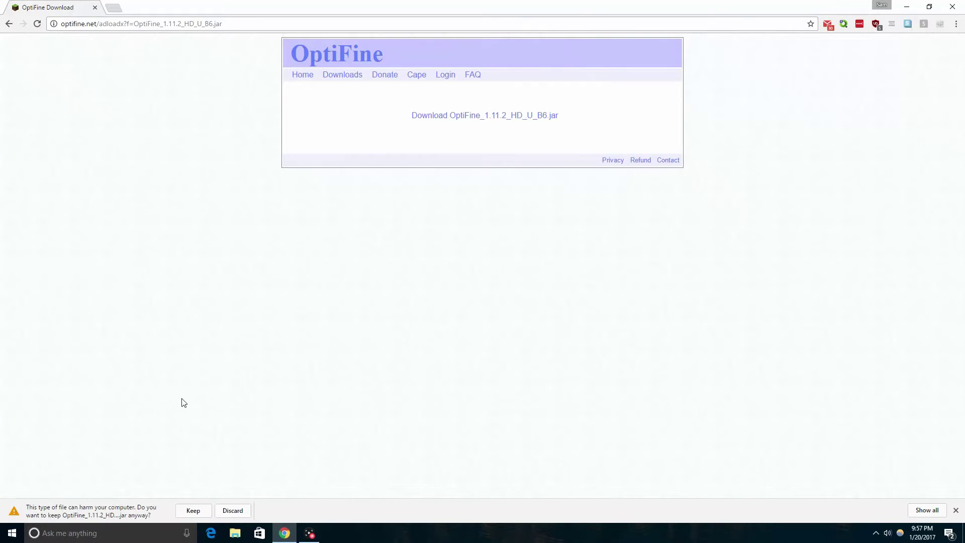
click(193, 512)
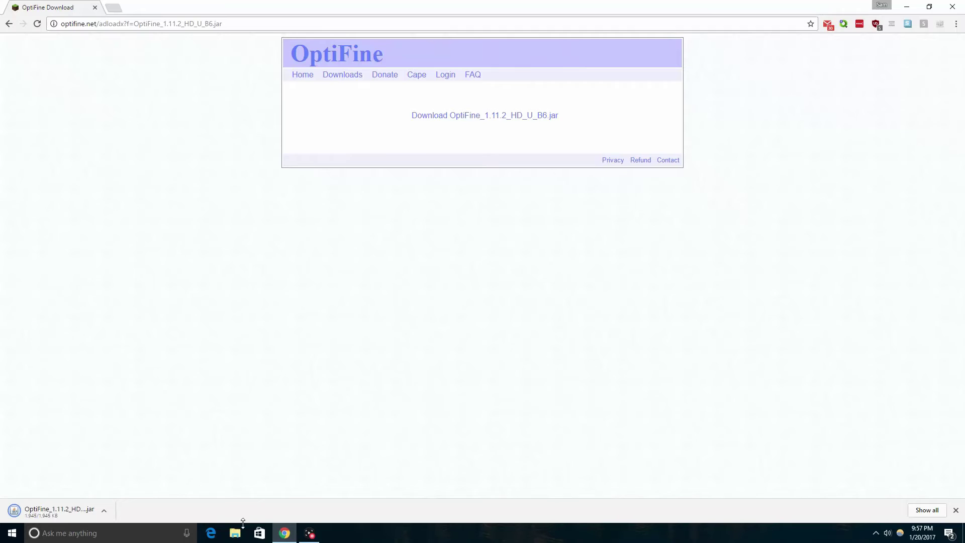
Step: Launch OptiFine_1.11.2_HD_U_B6.jar from the Downloads folder and install OptiFine into the .minecraft folder
click(240, 533)
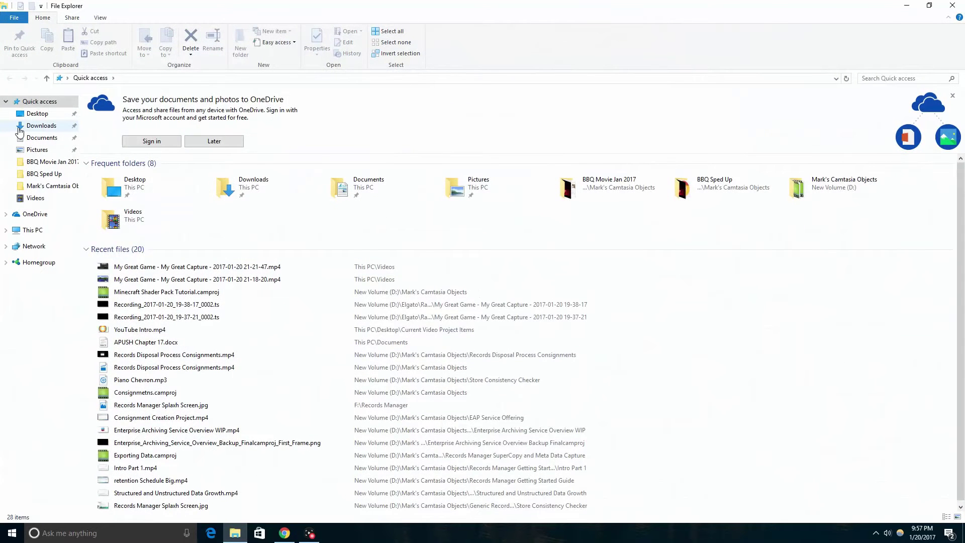
click(20, 129)
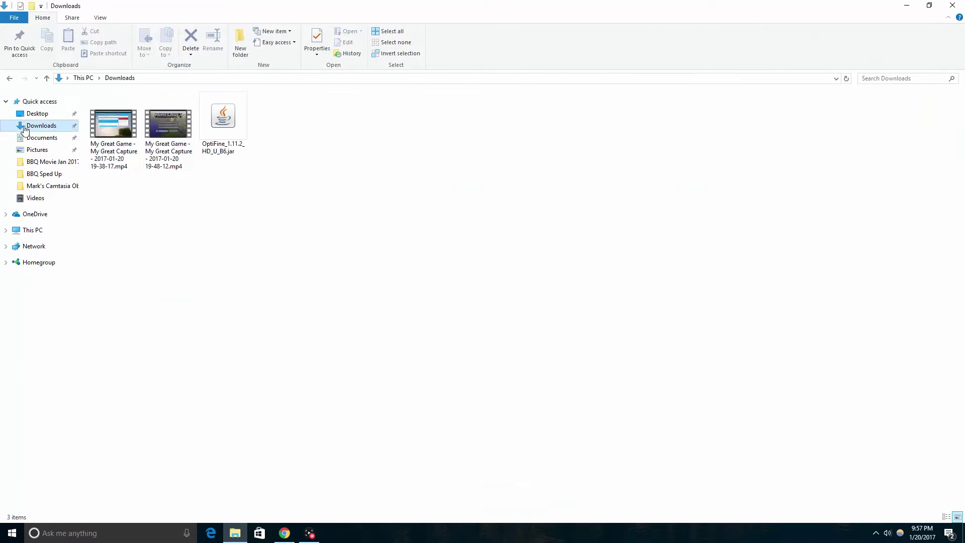
click(214, 142)
double_click(214, 142)
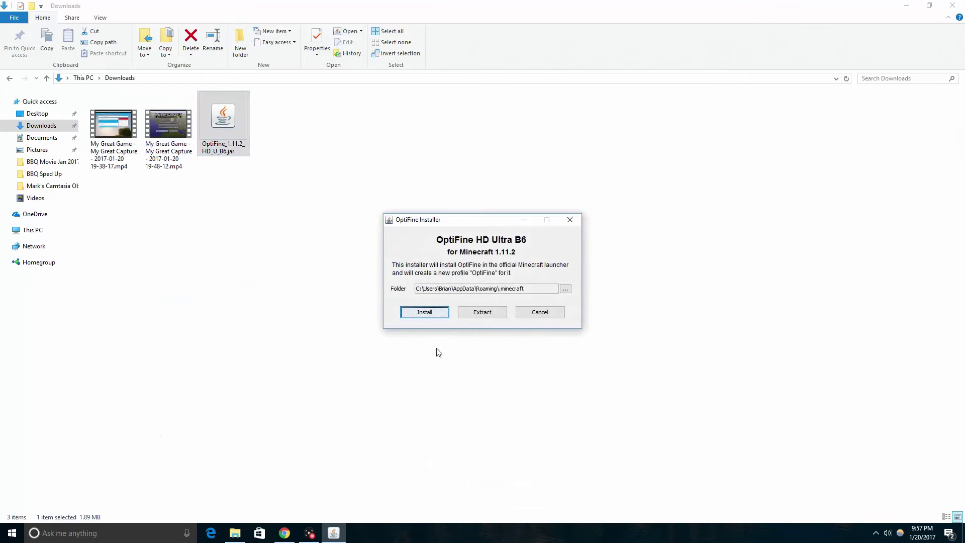
click(426, 315)
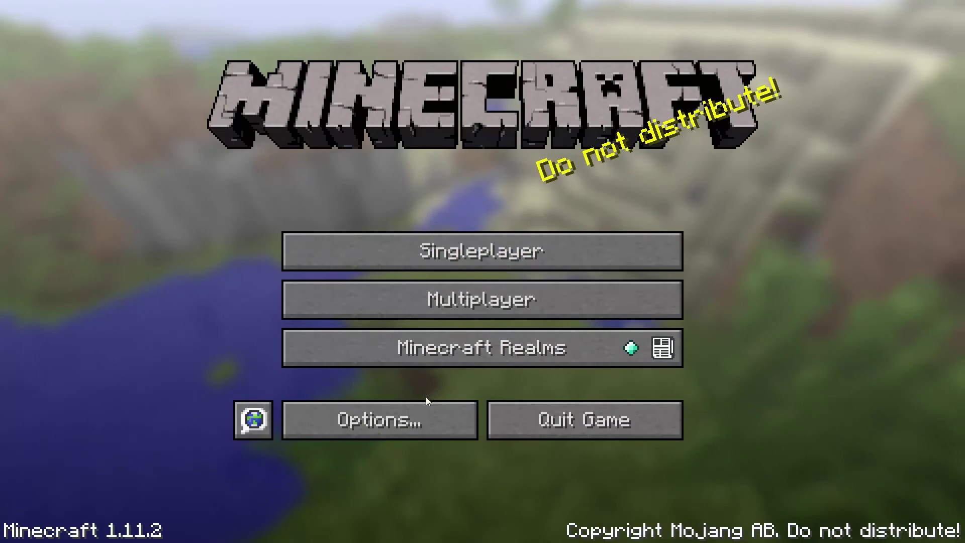
Step: Enable the KUDA-Shaders v6.4.80 pack in Minecraft's video settings, and turn on the HUD in the game world
click(397, 421)
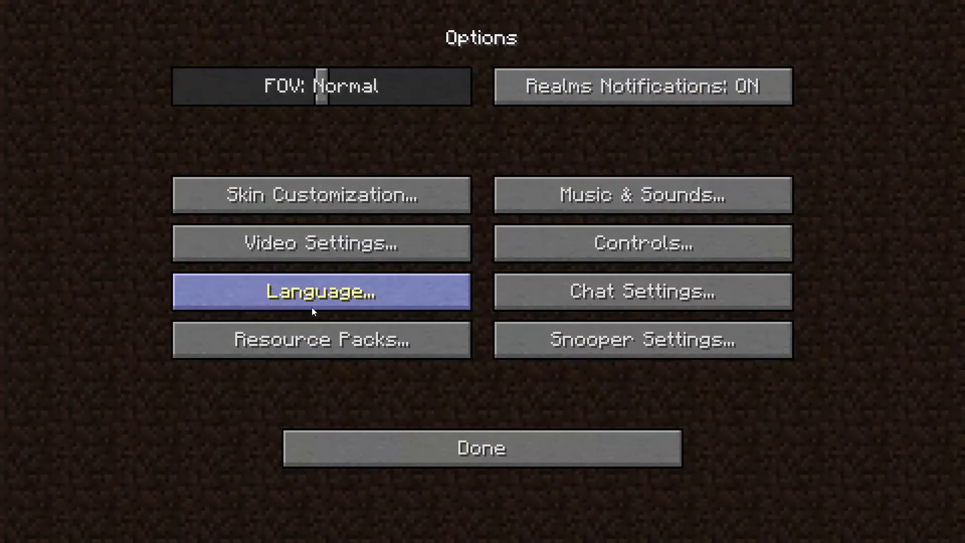
click(301, 239)
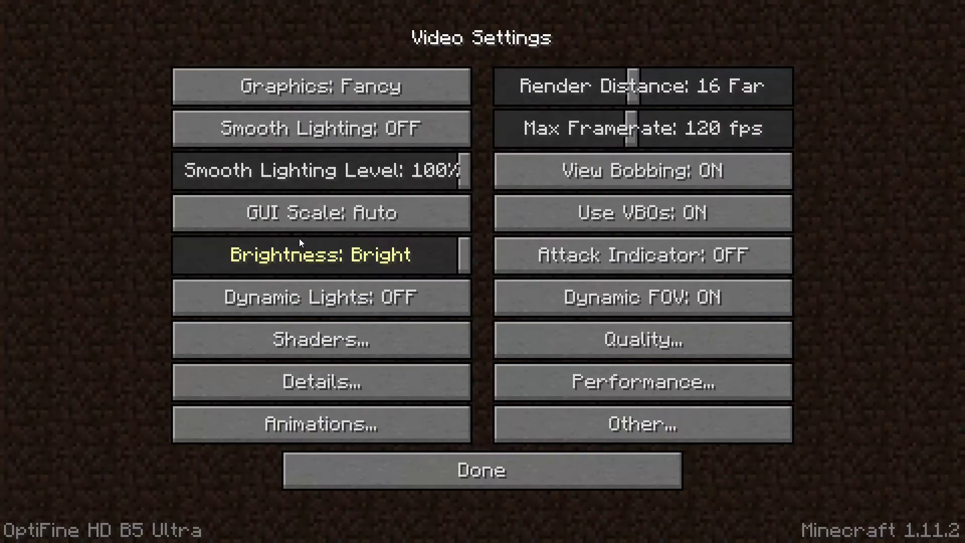
click(296, 338)
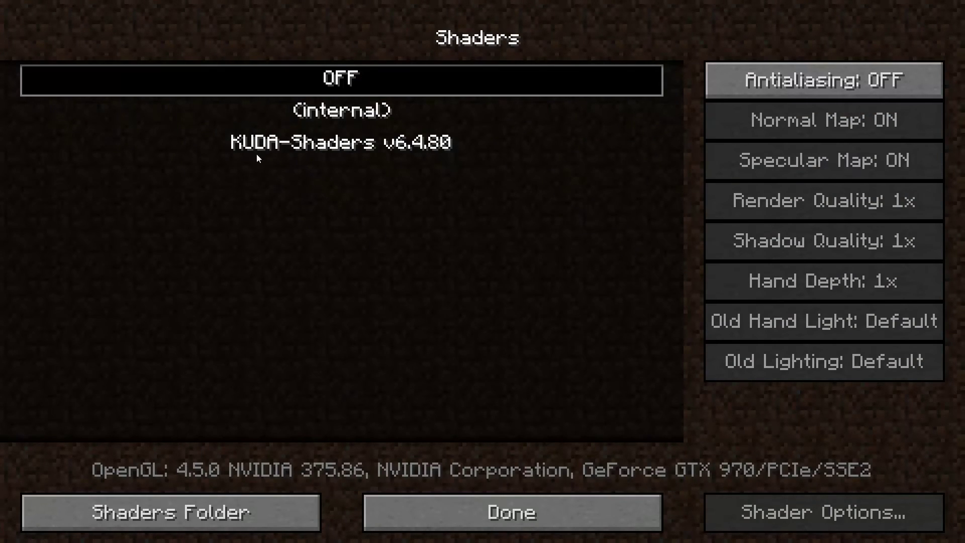
click(489, 151)
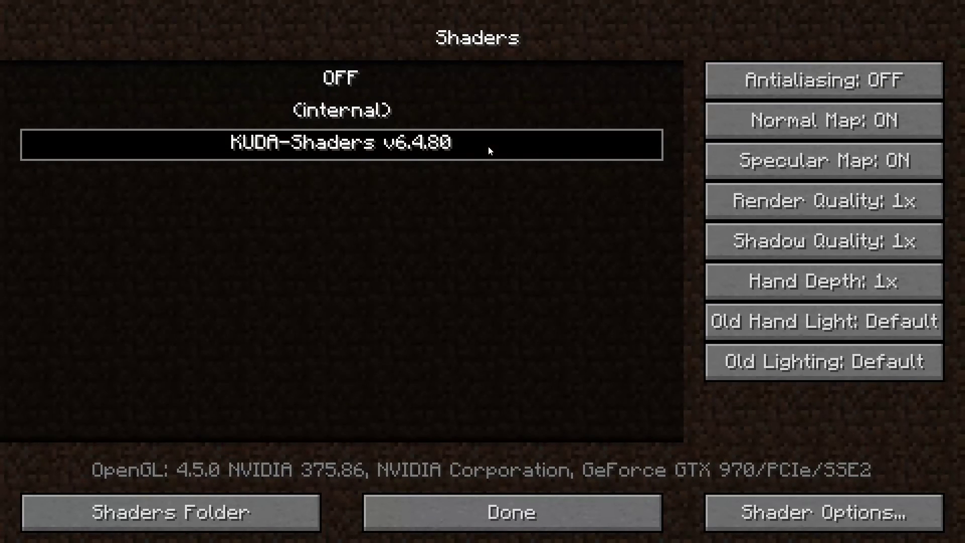
click(471, 511)
click(464, 477)
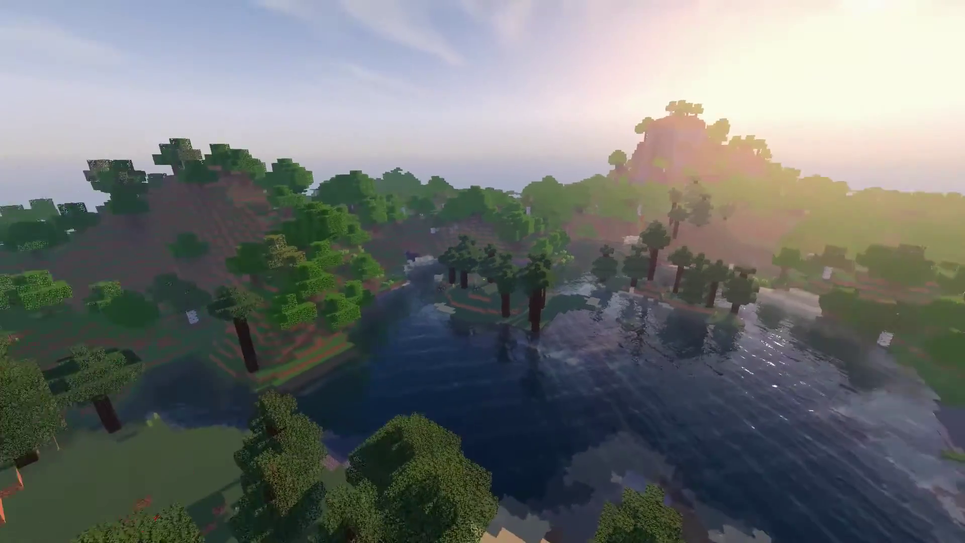
key(F1)
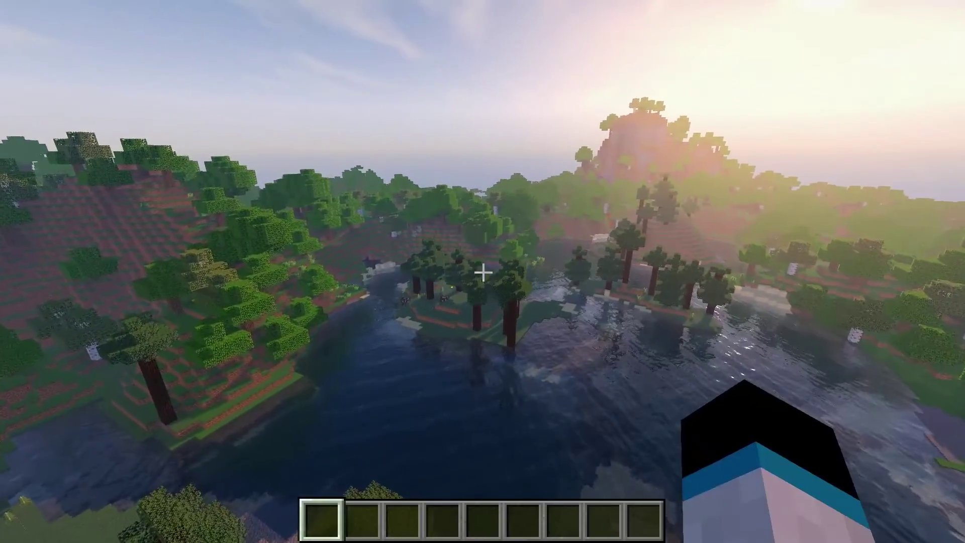